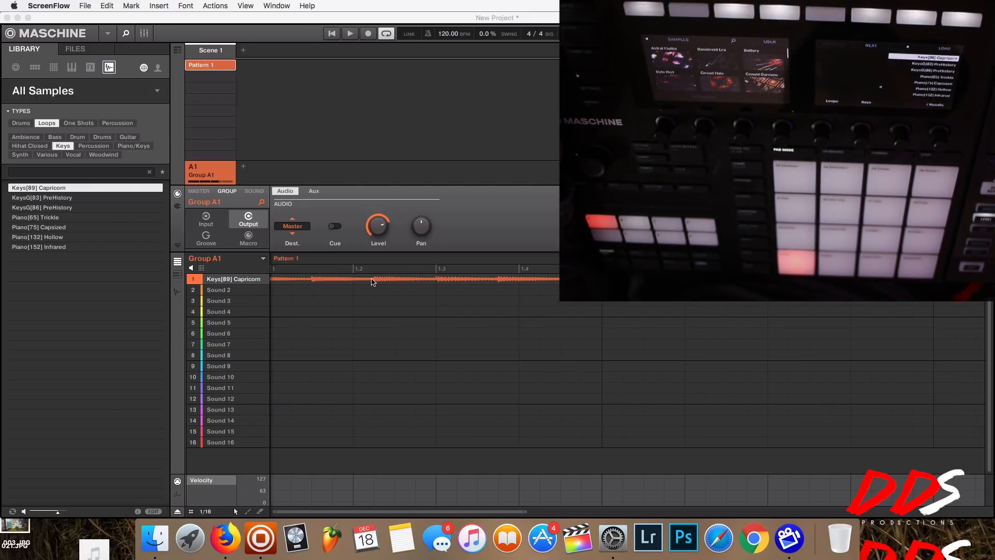
Show the plug-in settings of the Keys[89] Capricorn sound and look through the available plug-ins
{"action": "left_click", "coordinate": [263, 194]}
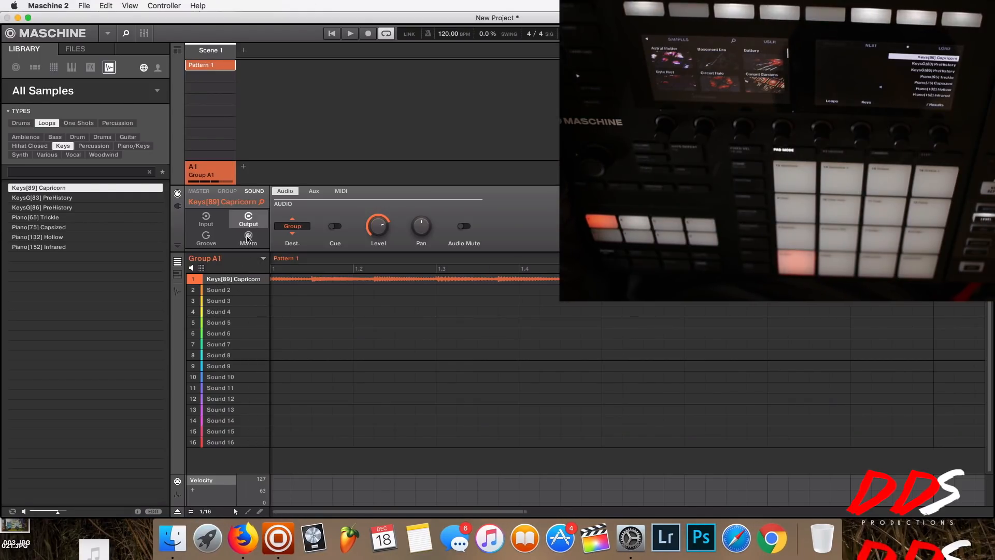
{"action": "left_click", "coordinate": [177, 206]}
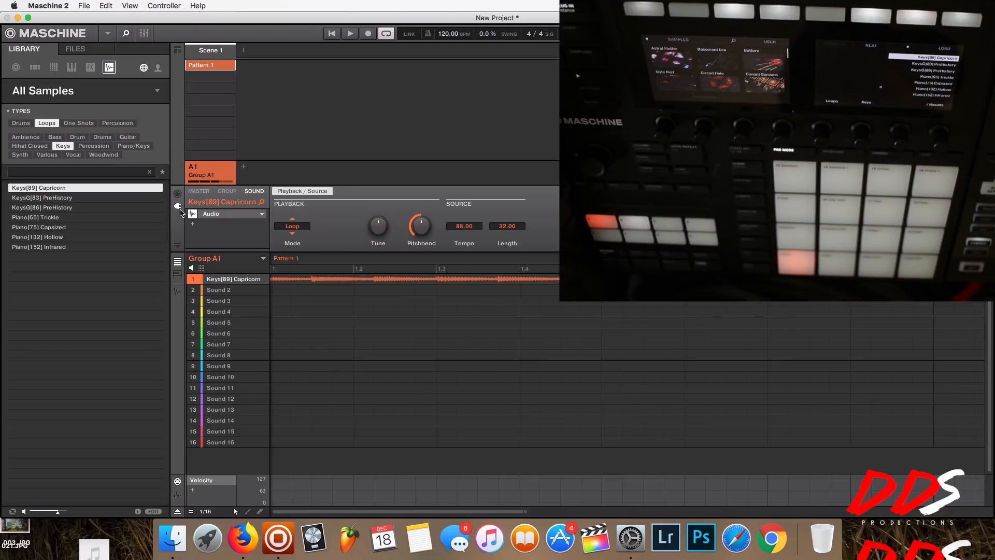
{"action": "left_click", "coordinate": [264, 215]}
{"action": "mouse_move", "coordinate": [280, 208]}
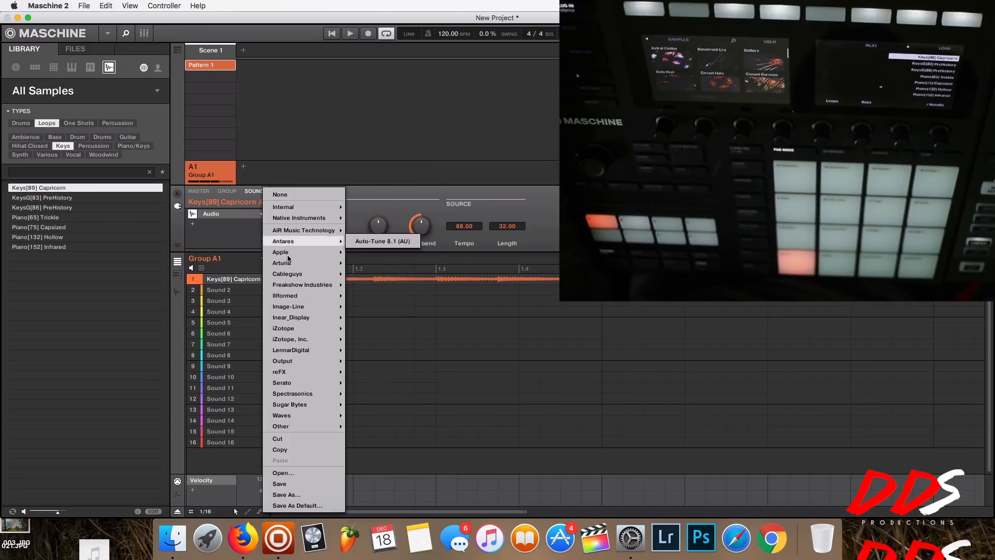
{"action": "left_click", "coordinate": [228, 210]}
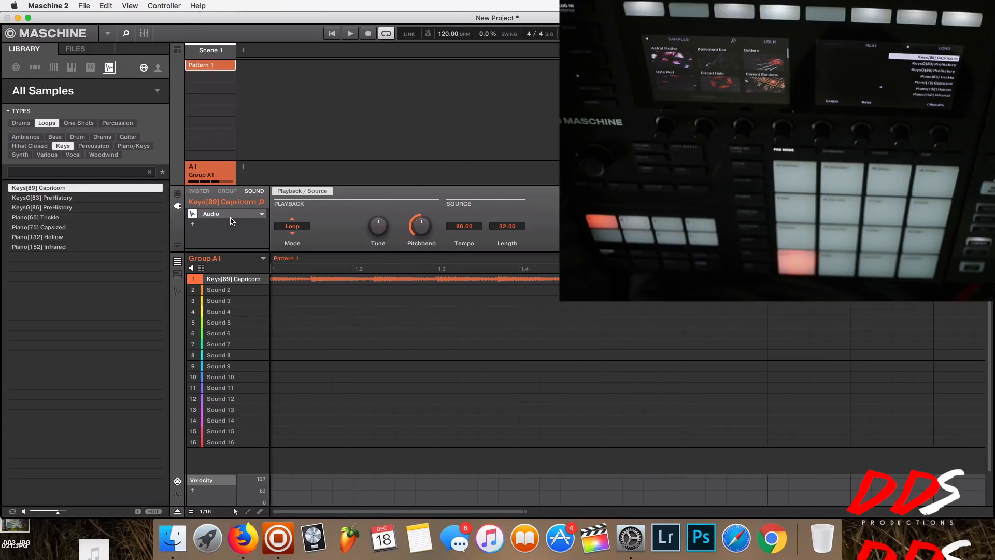
Replace the Audio plug-in on the Keys[89] Capricorn sound with the internal Sampler
{"action": "left_click", "coordinate": [261, 215]}
{"action": "mouse_move", "coordinate": [263, 217]}
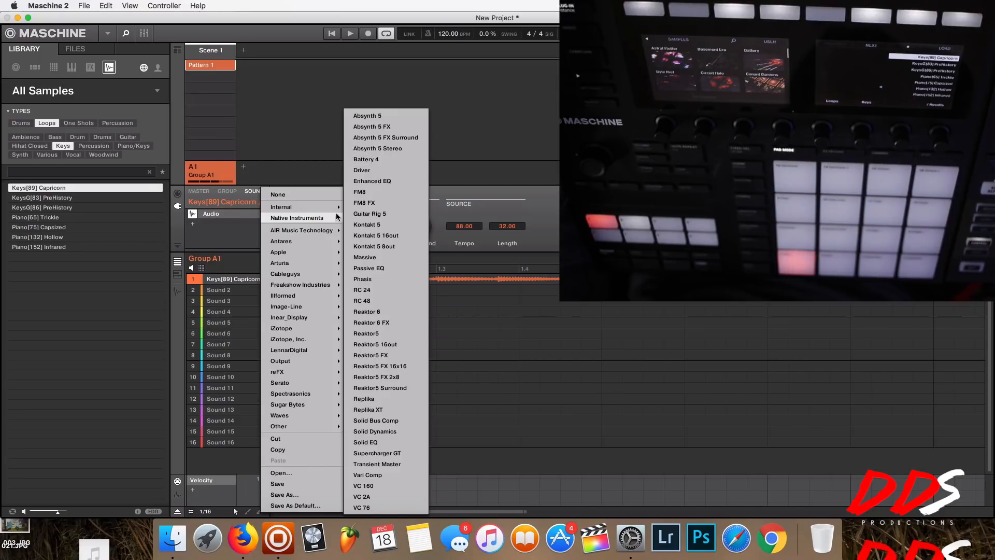
{"action": "mouse_move", "coordinate": [334, 209]}
{"action": "left_click", "coordinate": [365, 204]}
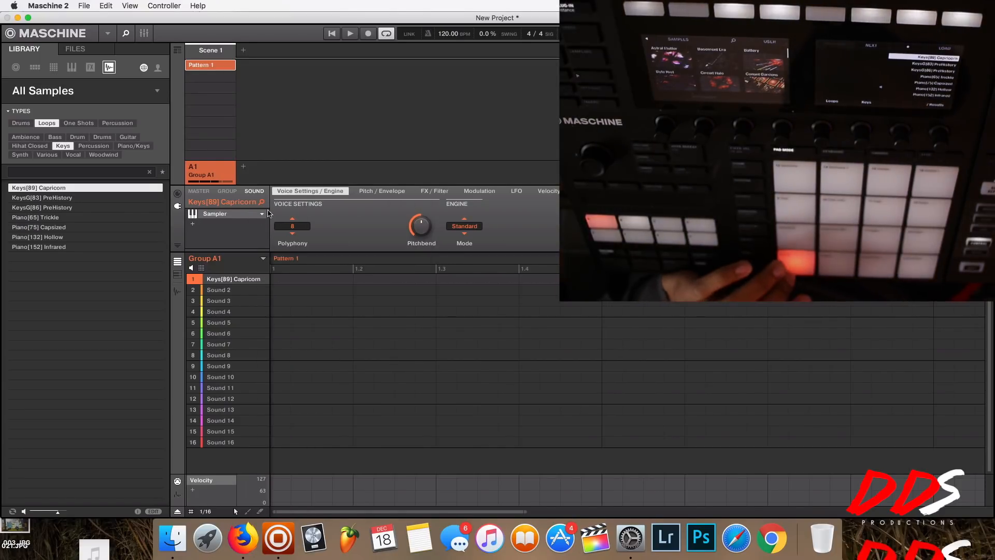
Set the Sampler's polyphony to 1
{"action": "left_click", "coordinate": [312, 228]}
{"action": "left_click", "coordinate": [303, 240]}
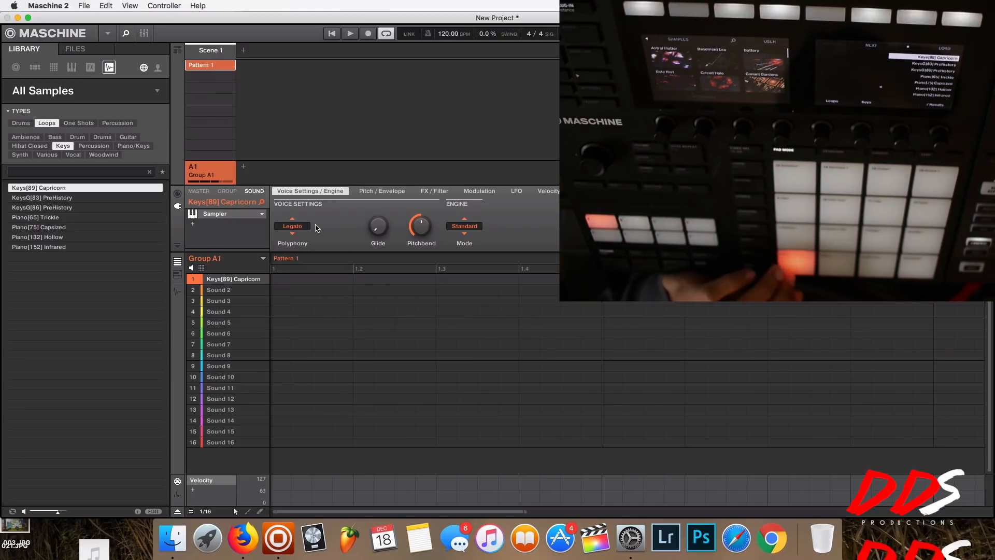
{"action": "left_click", "coordinate": [304, 228]}
{"action": "left_click", "coordinate": [301, 250]}
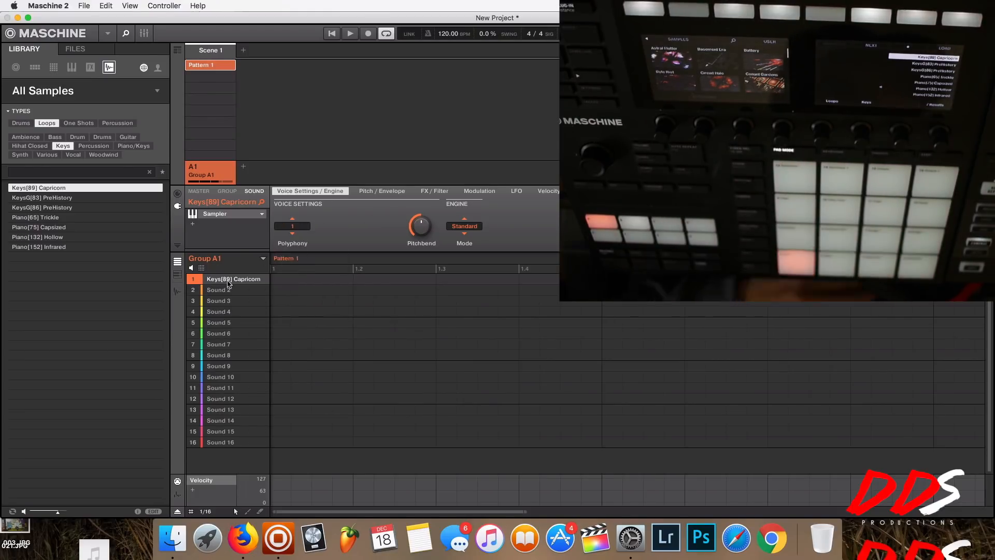
Display the Capricorn sample's waveform for editing and bring up its Stretch settings
{"action": "left_click", "coordinate": [178, 275]}
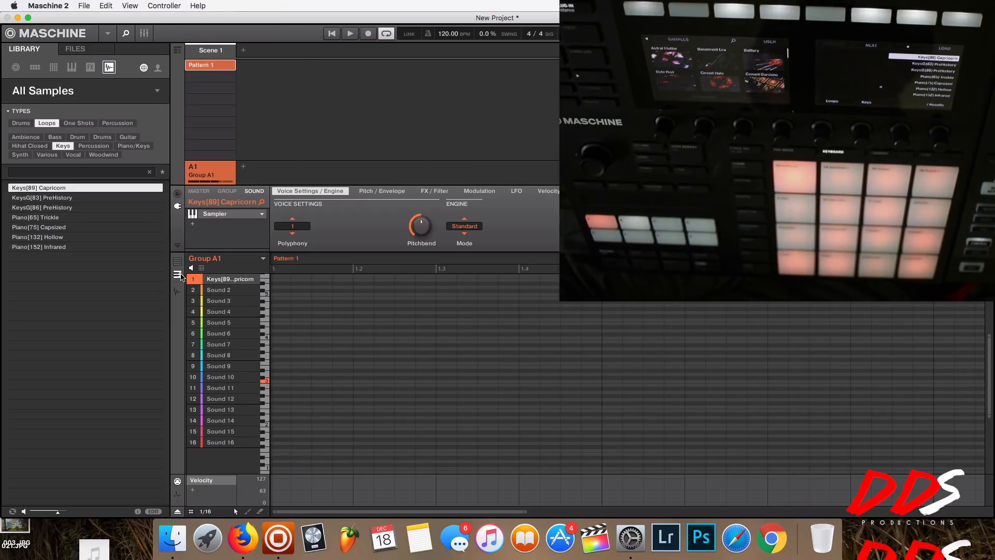
{"action": "left_click", "coordinate": [177, 291]}
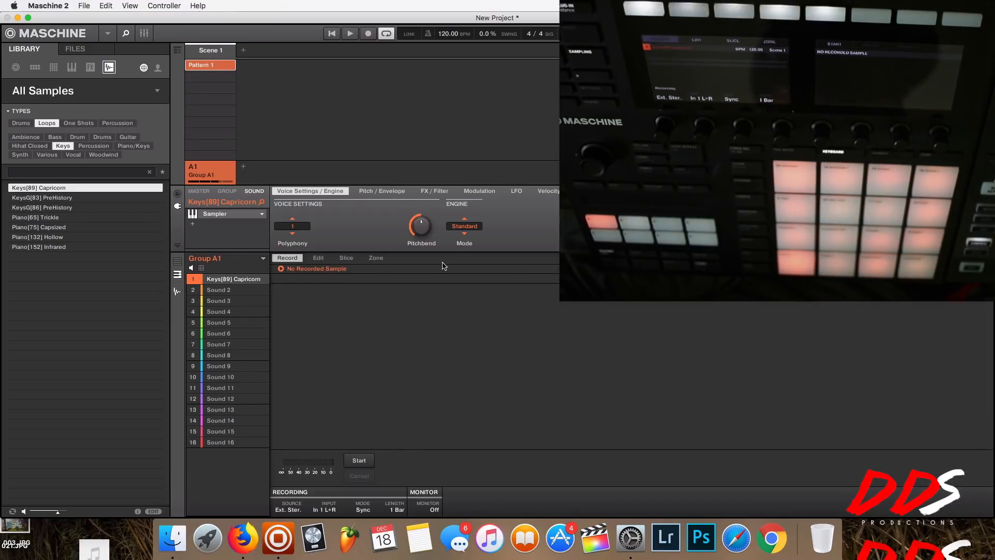
{"action": "left_click", "coordinate": [320, 258]}
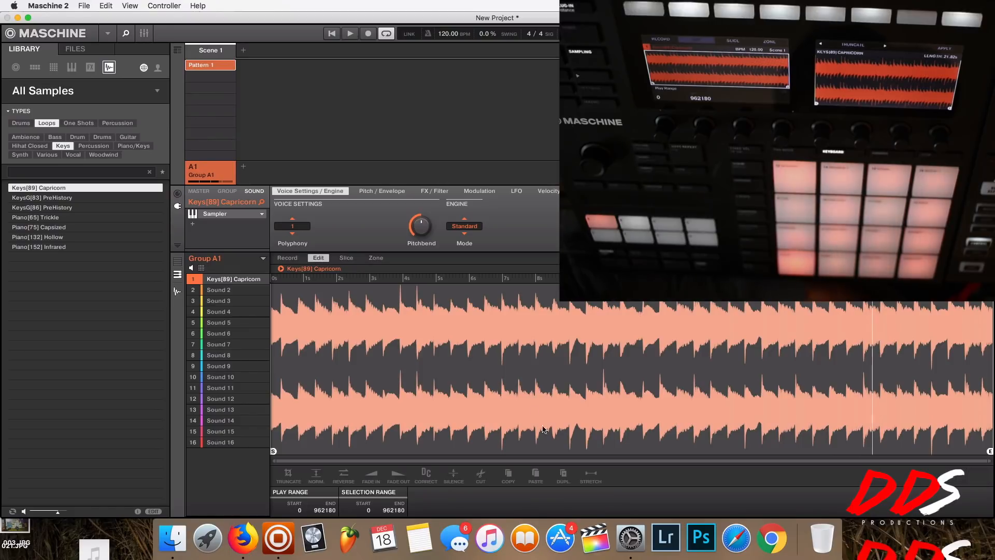
{"action": "left_click", "coordinate": [588, 476]}
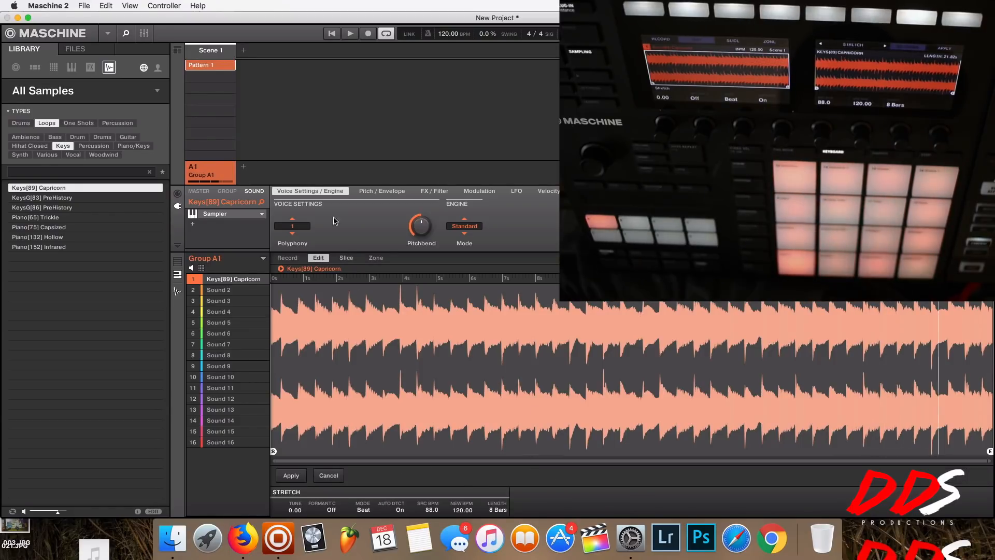
Switch the Keys[89] Capricorn sound's plug-in back to the internal Audio plug-in
{"action": "left_click", "coordinate": [262, 215]}
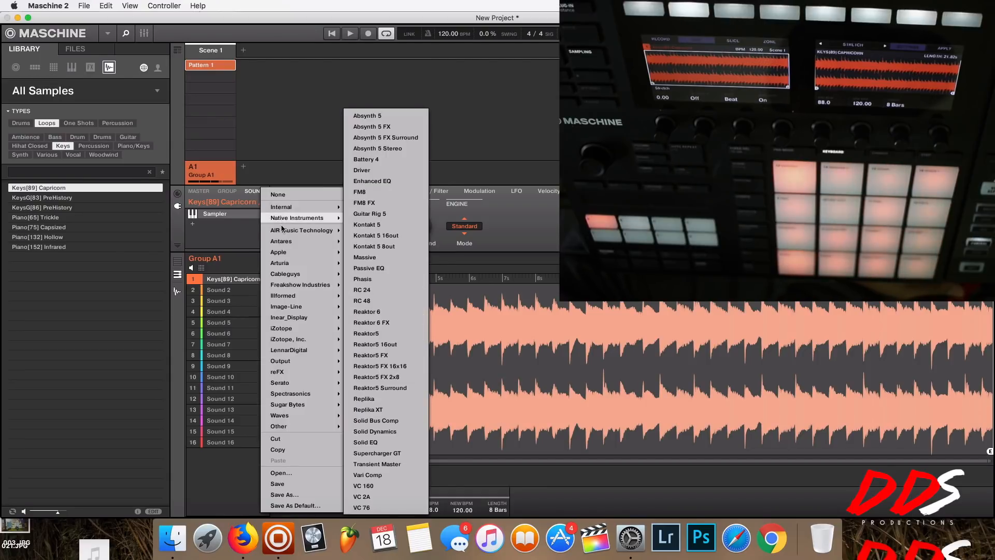
{"action": "mouse_move", "coordinate": [293, 264]}
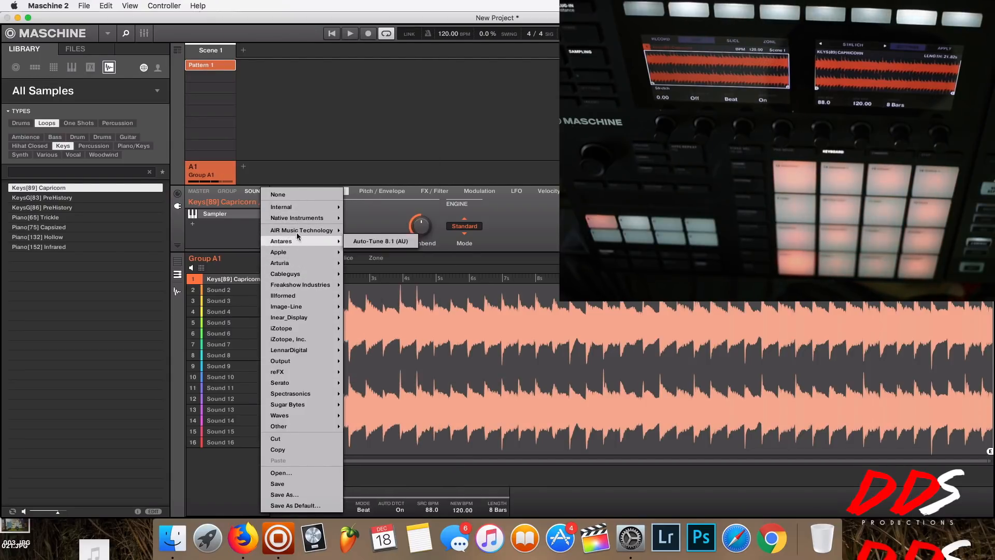
{"action": "mouse_move", "coordinate": [293, 211]}
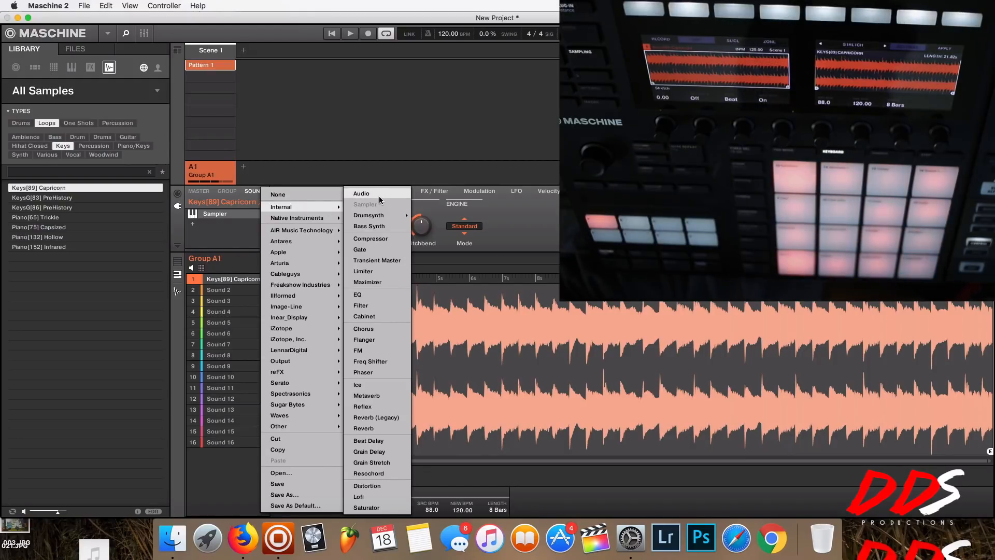
{"action": "left_click", "coordinate": [355, 120]}
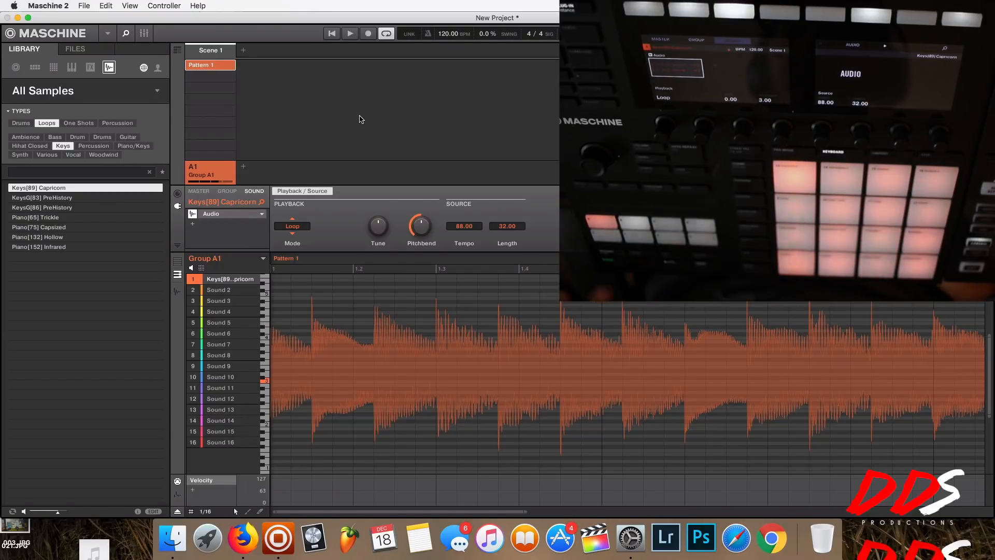
Start playback, select Group A1 and switch its pattern display from the piano roll to the group view
{"action": "key", "text": "space"}
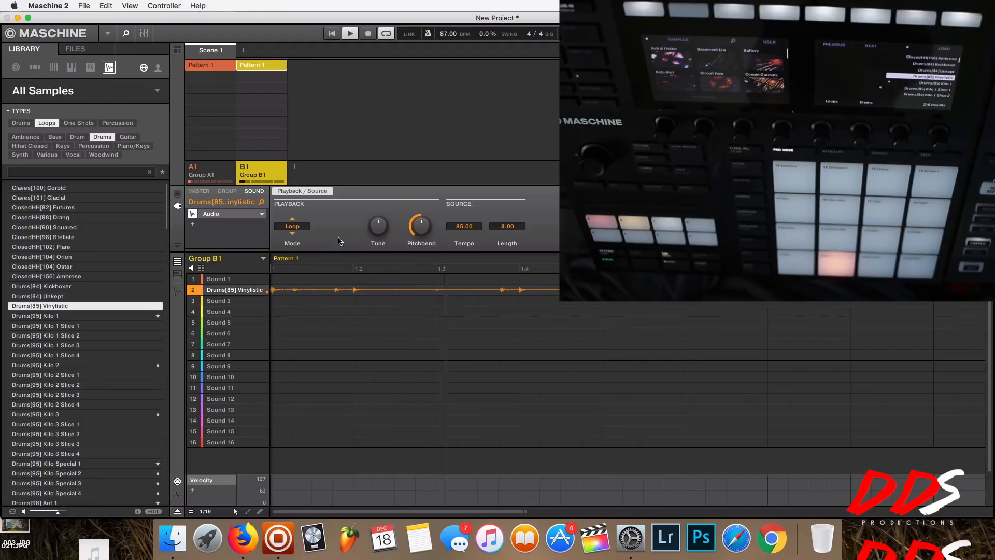
{"action": "left_click", "coordinate": [216, 175]}
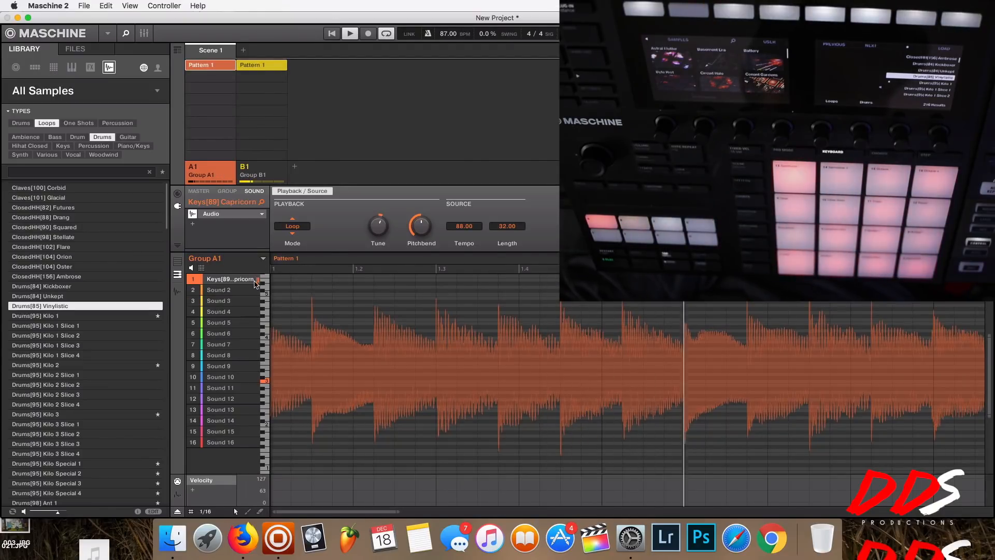
{"action": "left_click", "coordinate": [177, 261]}
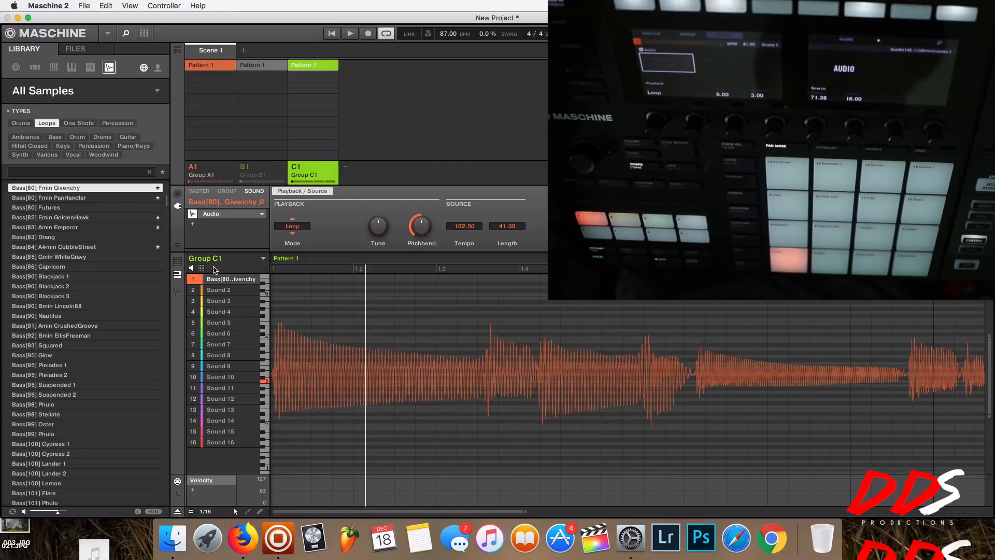
Select Group A1 and examine the synth loop on its first sound in the pattern
{"action": "left_click", "coordinate": [220, 174]}
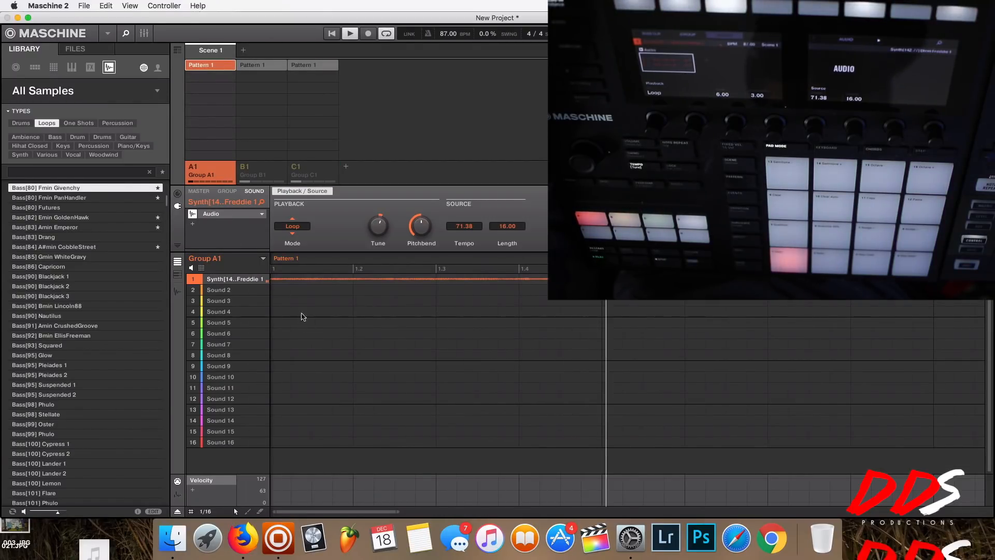
{"action": "left_click", "coordinate": [275, 279]}
{"action": "left_click_drag", "start_coordinate": [321, 281], "coordinate": [392, 284]}
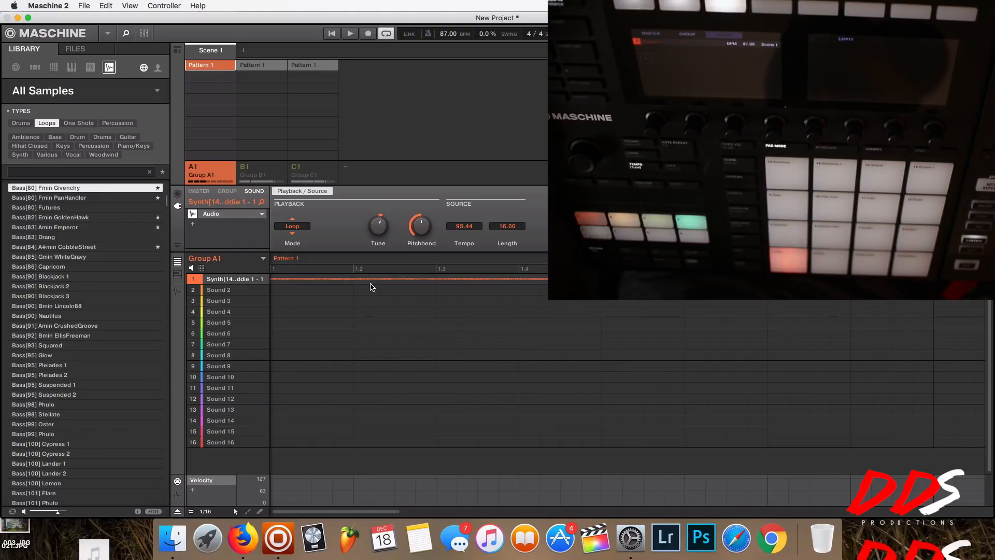
Add Group D1, load Serato Sample on its first sound and open the plug-in window
{"action": "left_click", "coordinate": [346, 167]}
{"action": "left_click", "coordinate": [221, 214]}
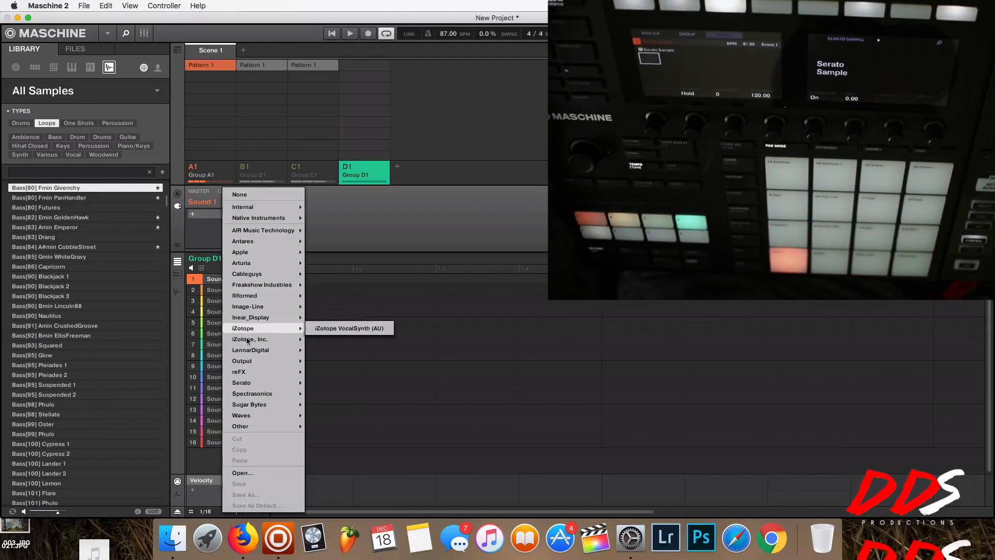
{"action": "mouse_move", "coordinate": [252, 382]}
{"action": "left_click", "coordinate": [343, 382]}
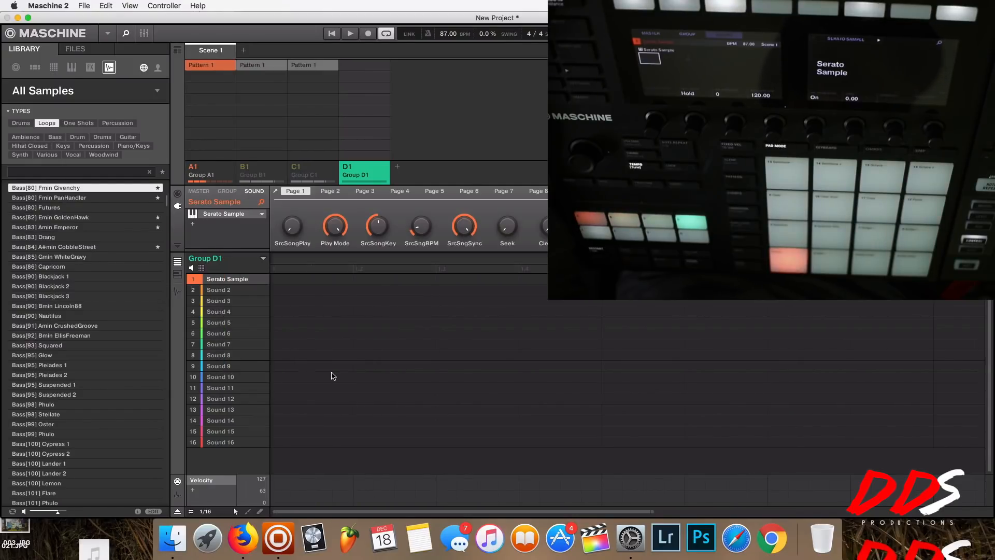
{"action": "left_click", "coordinate": [254, 219]}
Load the eb-minor-horror-piano-loop WAV file from the Downloads folder into Serato Sample
{"action": "left_click", "coordinate": [240, 140]}
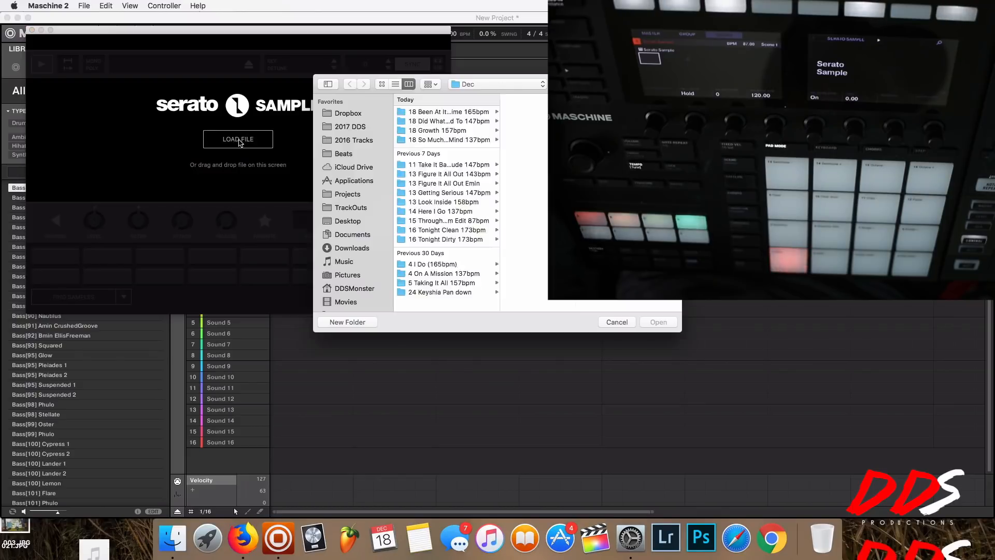
{"action": "left_click_drag", "start_coordinate": [601, 309], "coordinate": [481, 315]}
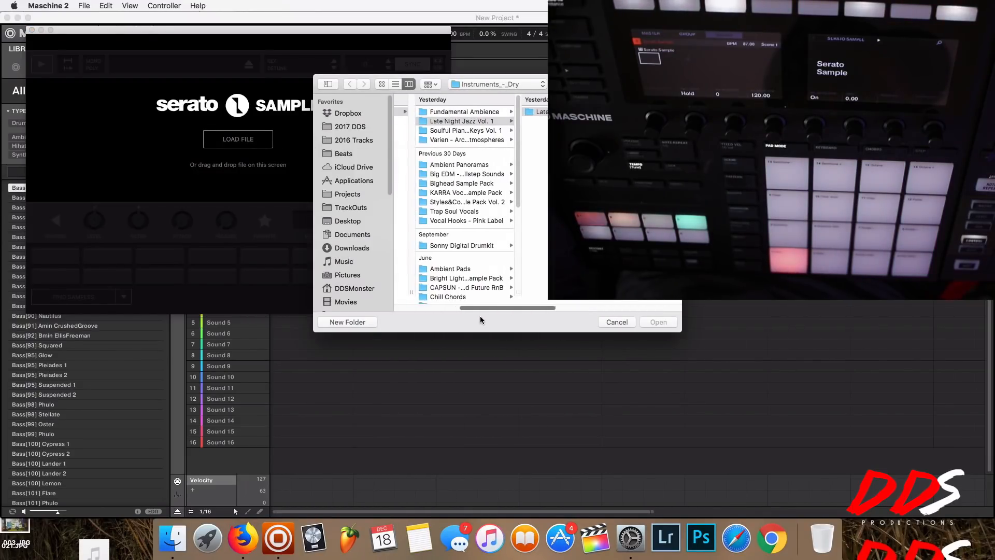
{"action": "left_click", "coordinate": [374, 251]}
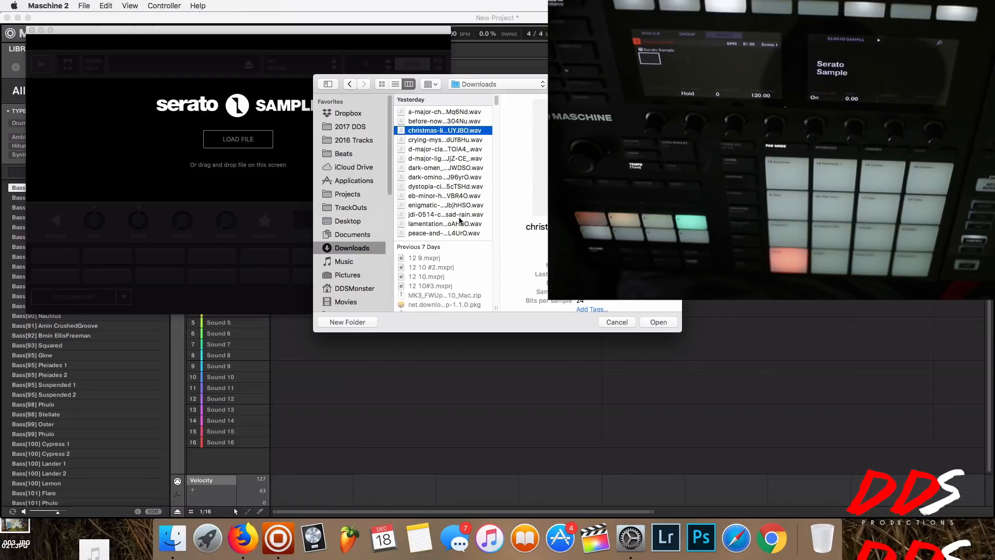
{"action": "left_click", "coordinate": [421, 196]}
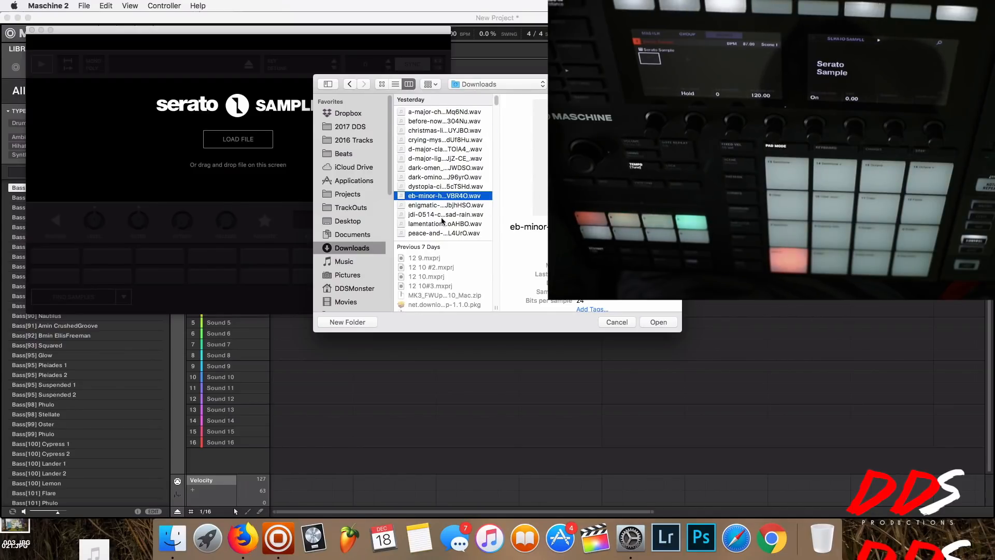
{"action": "left_click", "coordinate": [654, 322]}
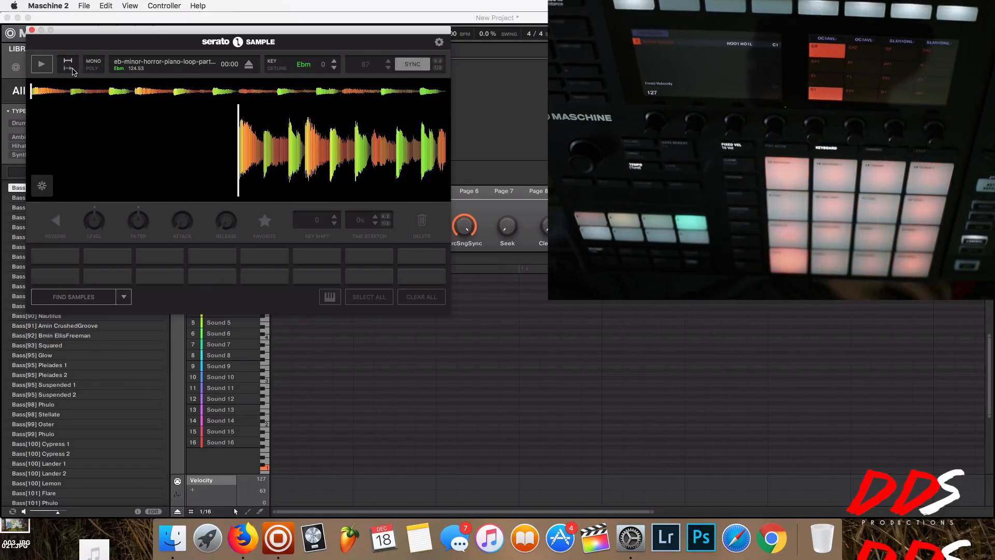
Slice the loaded piano loop with Set Slicer and set the slicer value to 16
{"action": "left_click", "coordinate": [123, 296]}
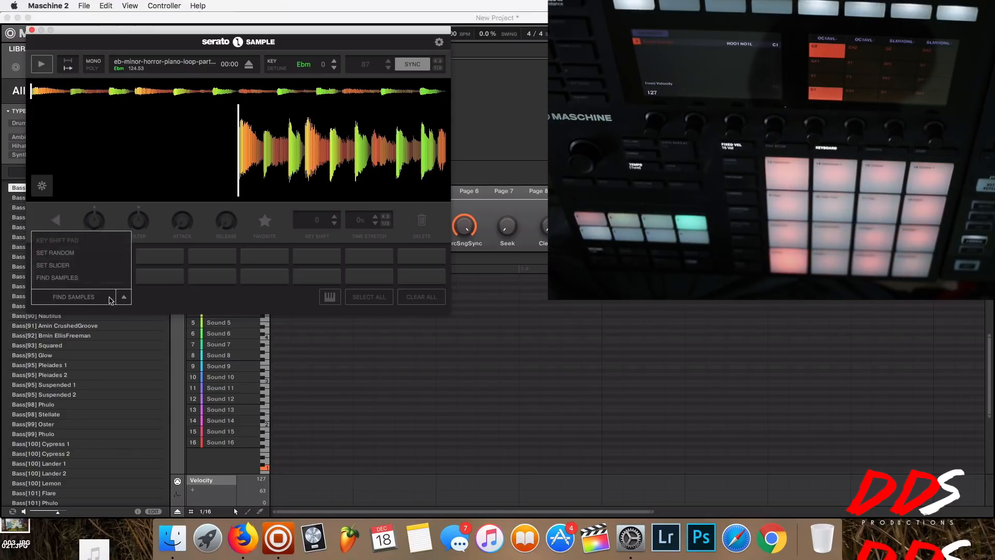
{"action": "left_click", "coordinate": [78, 269]}
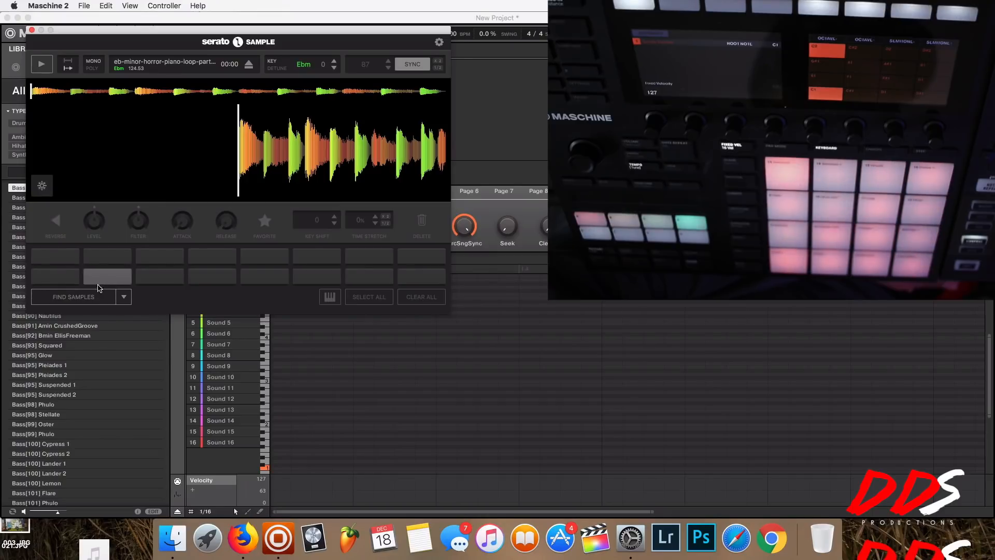
{"action": "left_click", "coordinate": [124, 297]}
{"action": "left_click", "coordinate": [58, 267]}
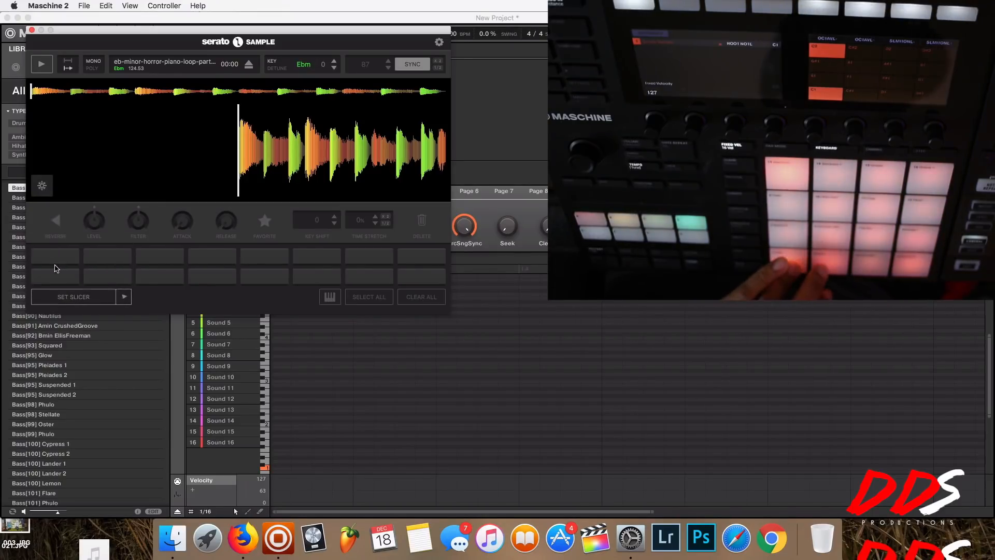
{"action": "left_click", "coordinate": [203, 299]}
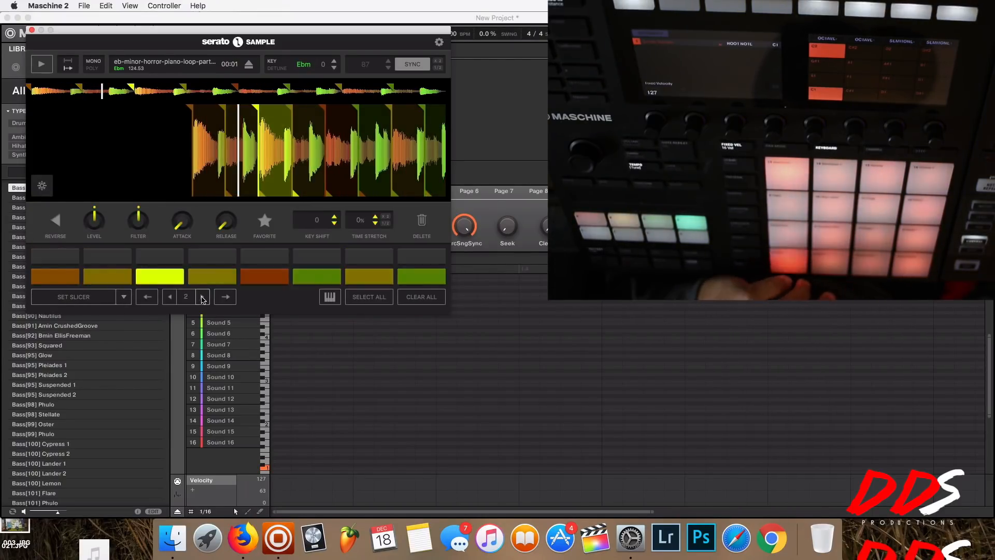
{"action": "left_click", "coordinate": [204, 299]}
{"action": "left_click", "coordinate": [204, 300]}
{"action": "left_click", "coordinate": [204, 299]}
Move the Serato Sample window below the transport bar and lower the sample's key shift to -2 (C#m)
{"action": "left_click_drag", "start_coordinate": [206, 30], "coordinate": [208, 34]}
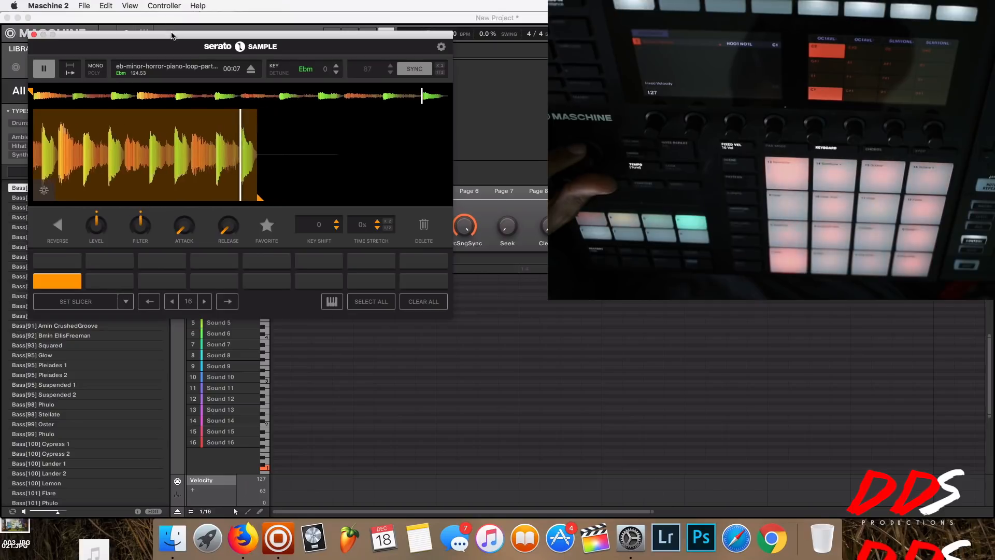
{"action": "left_click_drag", "start_coordinate": [171, 35], "coordinate": [175, 54]}
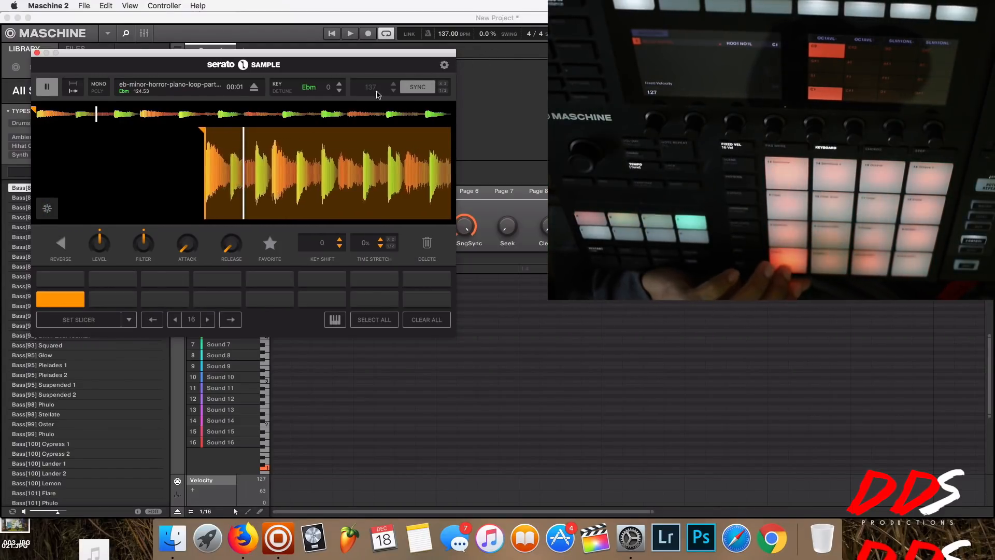
{"action": "left_click", "coordinate": [340, 91]}
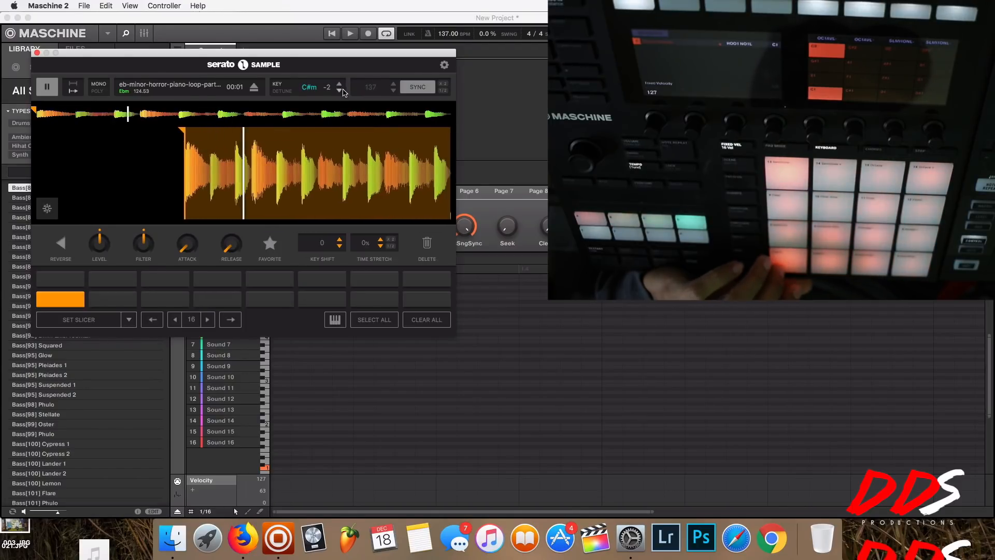
Set the slicer value for the piano loop to 4 and reverse the fourth slice
{"action": "left_click", "coordinate": [177, 321]}
{"action": "left_click", "coordinate": [178, 322]}
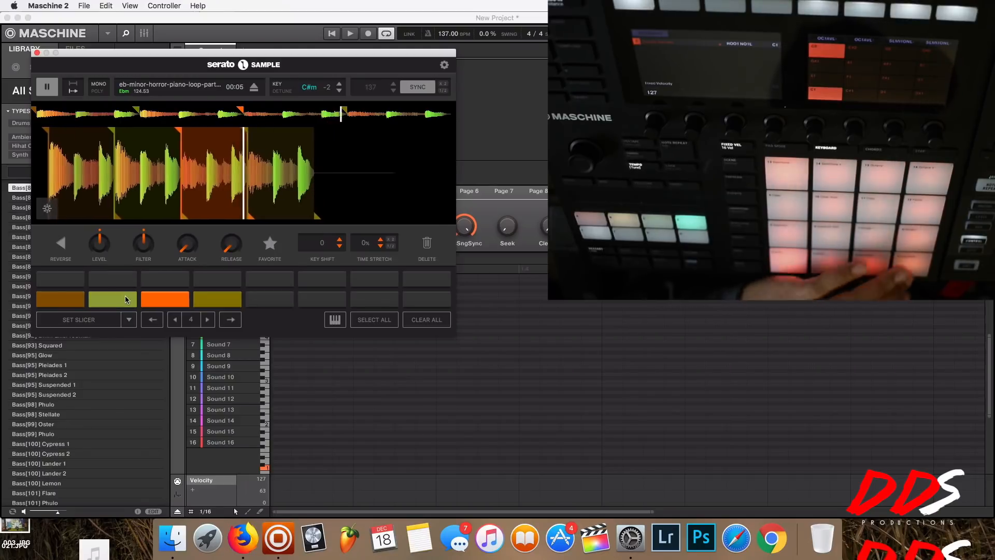
{"action": "left_click", "coordinate": [61, 243]}
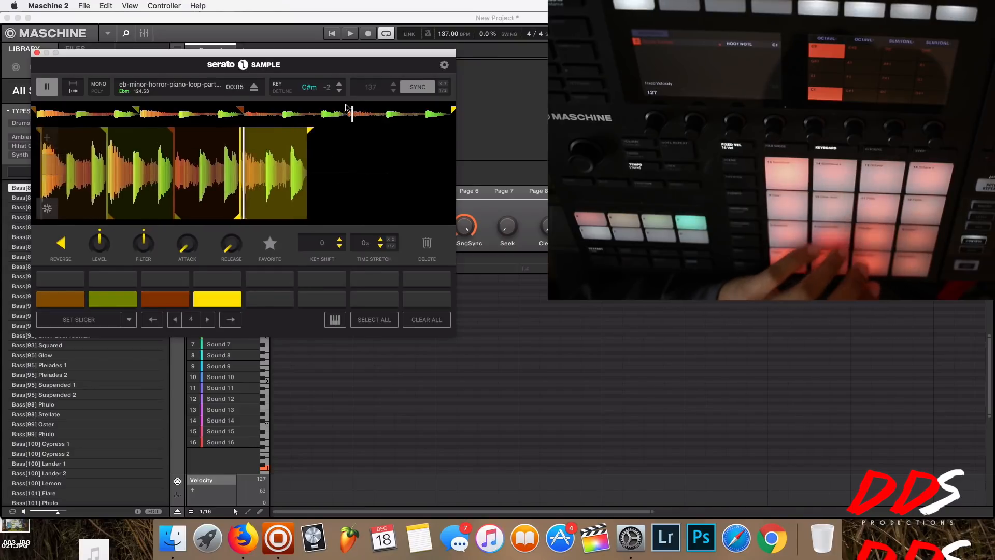
Raise the piano loop's key shift to +2 (Fm), and try a +3 key shift on the third slice before resetting it to 0
{"action": "left_click", "coordinate": [340, 84]}
{"action": "left_click", "coordinate": [340, 85]}
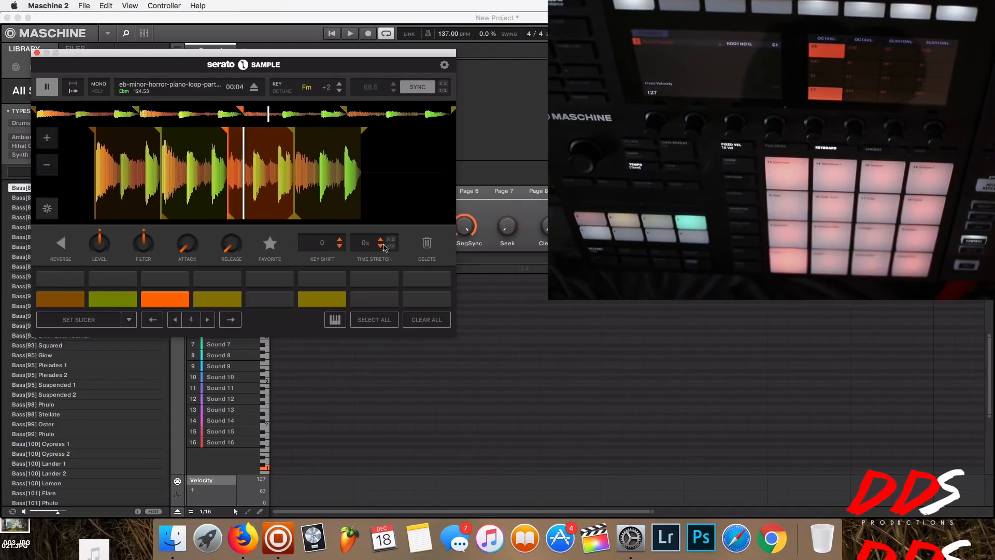
{"action": "left_click", "coordinate": [339, 239]}
{"action": "left_click", "coordinate": [340, 239]}
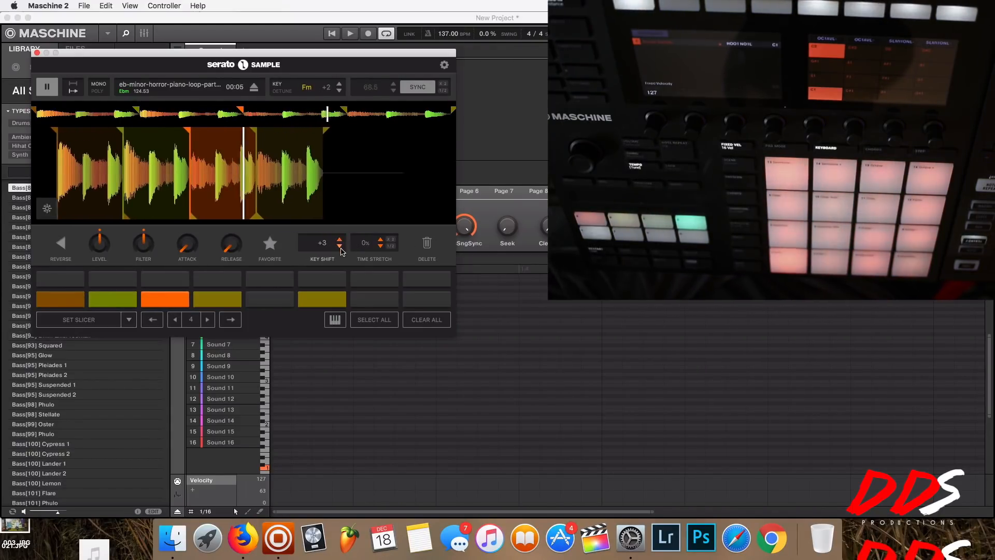
{"action": "left_click", "coordinate": [339, 247]}
{"action": "left_click", "coordinate": [339, 246]}
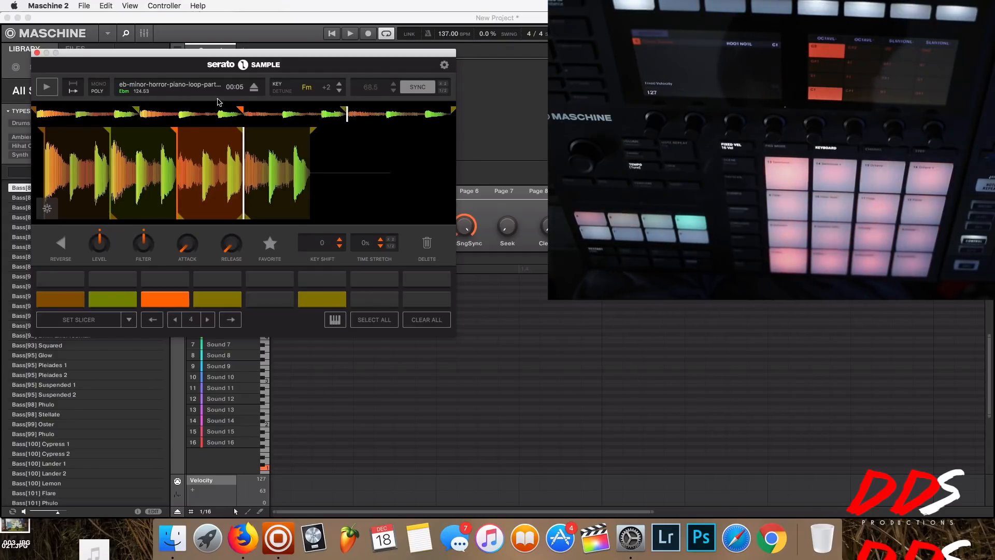
Eject the piano loop and load the peace-and-harmony WAV file from the Downloads folder into Serato Sample
{"action": "left_click", "coordinate": [253, 89]}
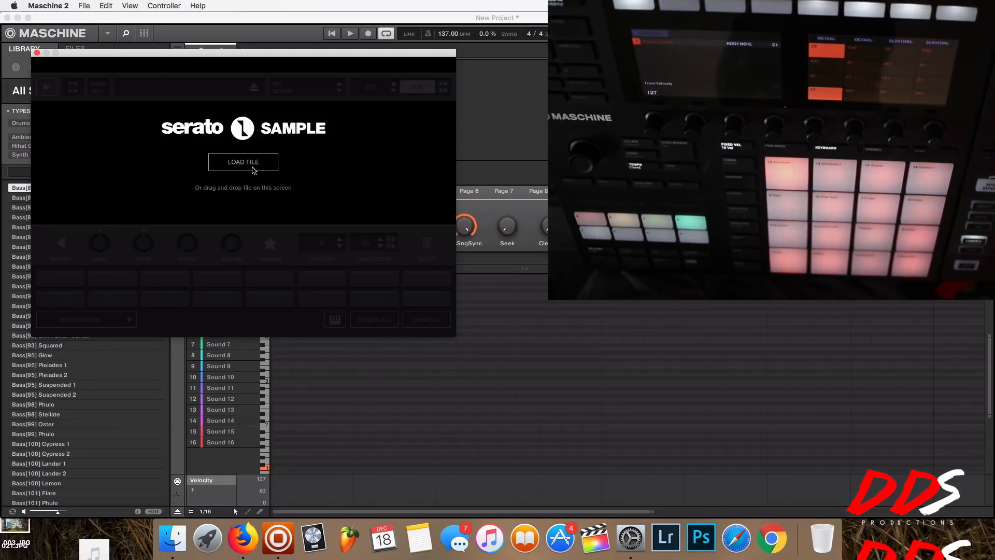
{"action": "left_click", "coordinate": [254, 166]}
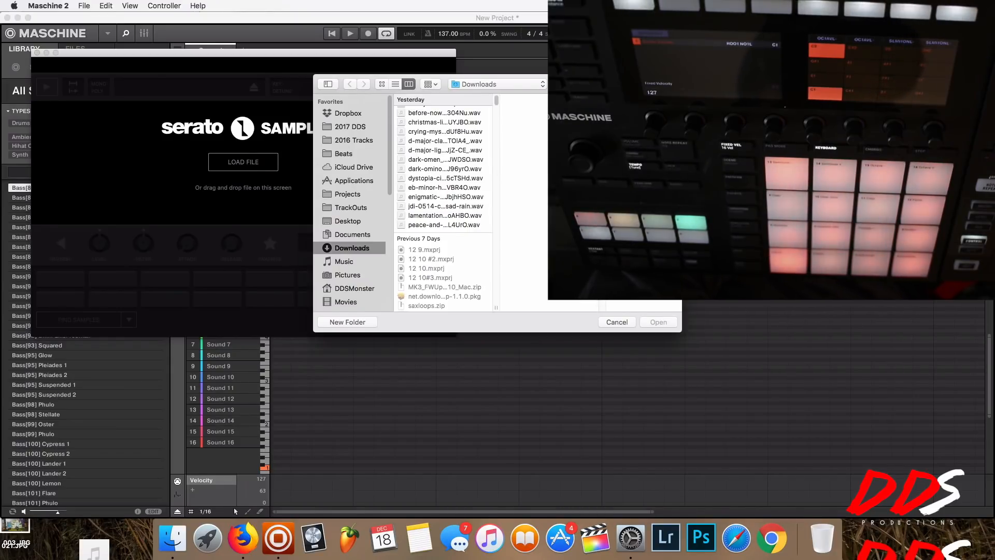
{"action": "left_click", "coordinate": [467, 224]}
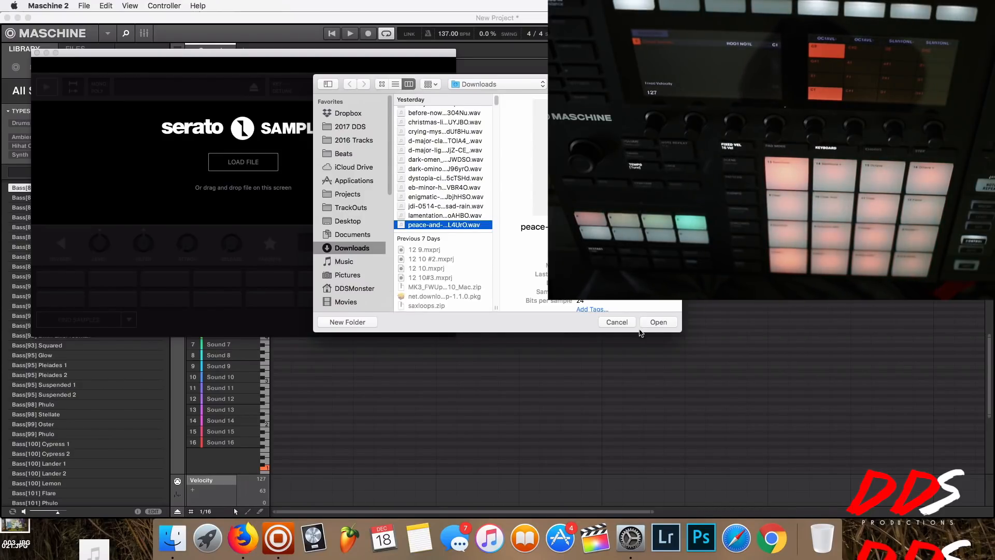
{"action": "left_click", "coordinate": [658, 322]}
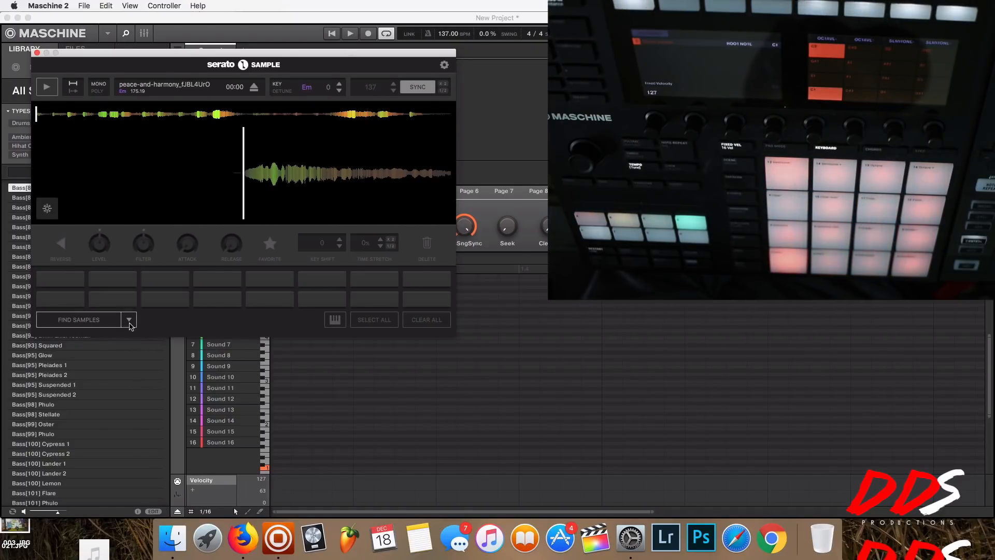
Slice the peace-and-harmony sample with Set Slicer and set the slicer value to 16
{"action": "left_click", "coordinate": [129, 321]}
{"action": "left_click", "coordinate": [58, 288]}
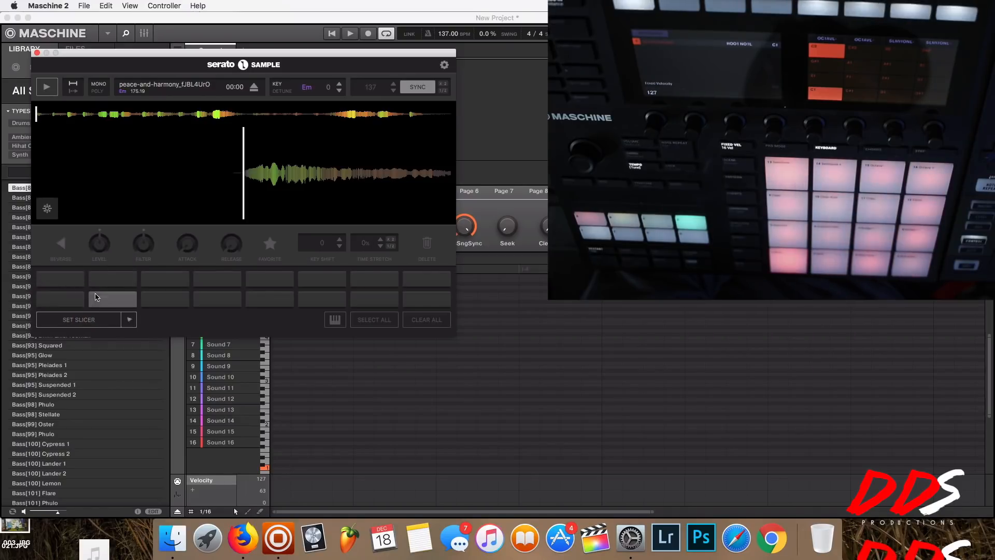
{"action": "left_click", "coordinate": [87, 318]}
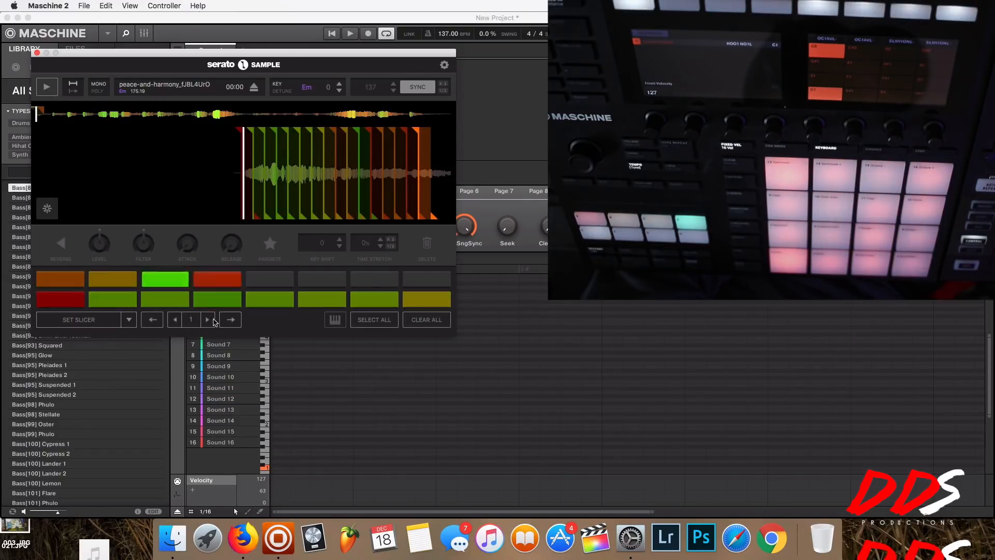
{"action": "left_click", "coordinate": [207, 320]}
{"action": "left_click", "coordinate": [207, 322]}
{"action": "left_click", "coordinate": [206, 321]}
{"action": "left_click", "coordinate": [207, 322]}
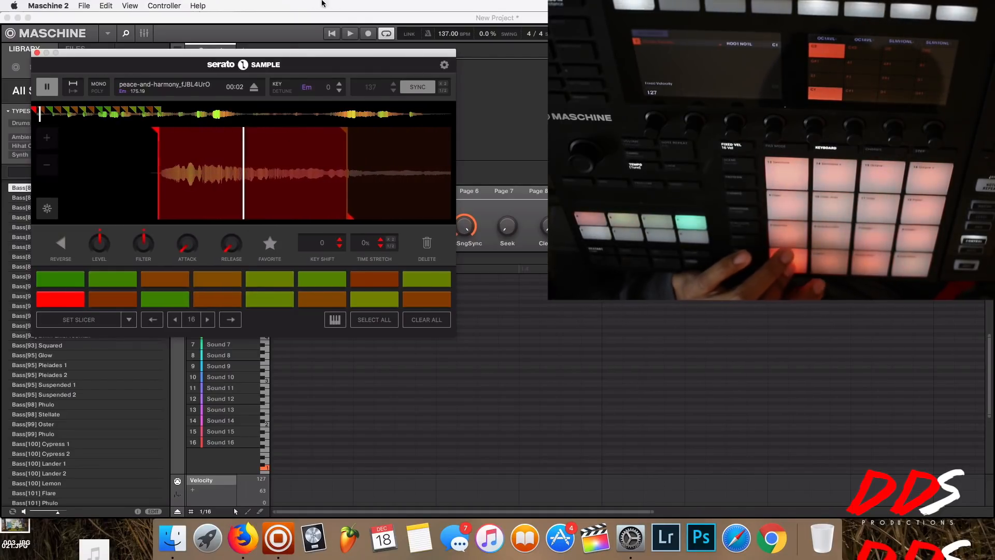
Raise the peace-and-harmony sample's key shift to +2 (F#m) and set the project tempo to 157 BPM
{"action": "left_click", "coordinate": [340, 83]}
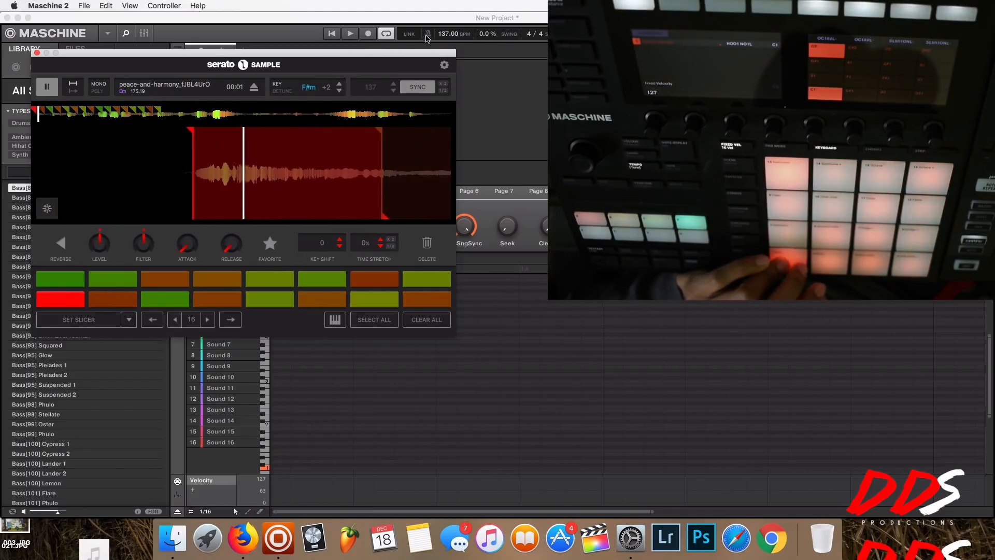
{"action": "left_click_drag", "start_coordinate": [443, 34], "coordinate": [443, 30]}
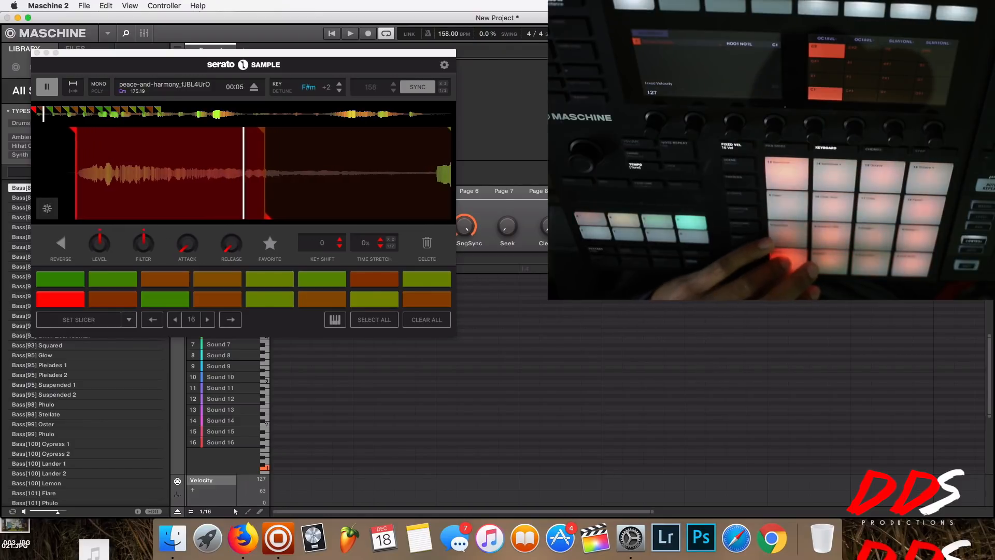
{"action": "left_click_drag", "start_coordinate": [446, 34], "coordinate": [446, 36]}
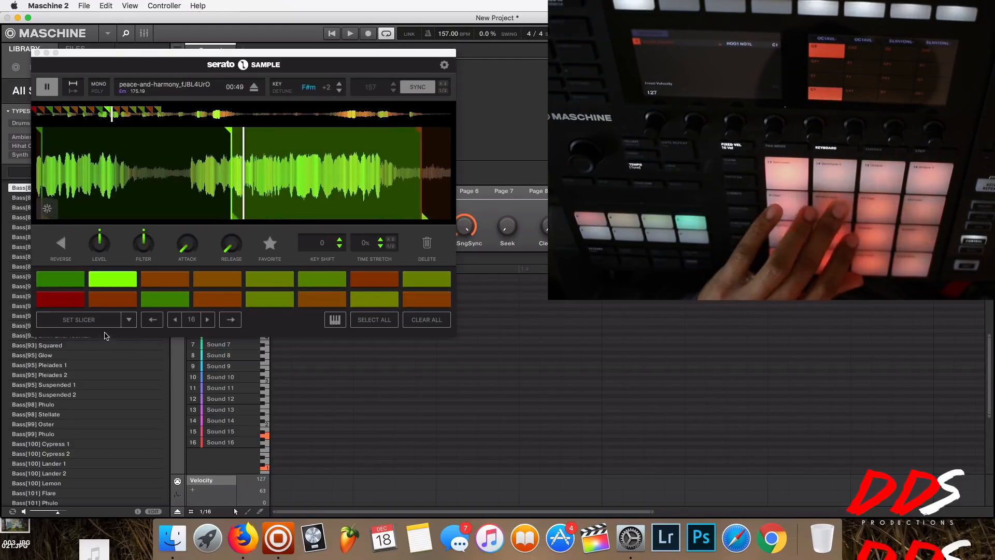
Clear all slices of the peace-and-harmony sample and assign new pads with Find Samples
{"action": "left_click", "coordinate": [422, 321]}
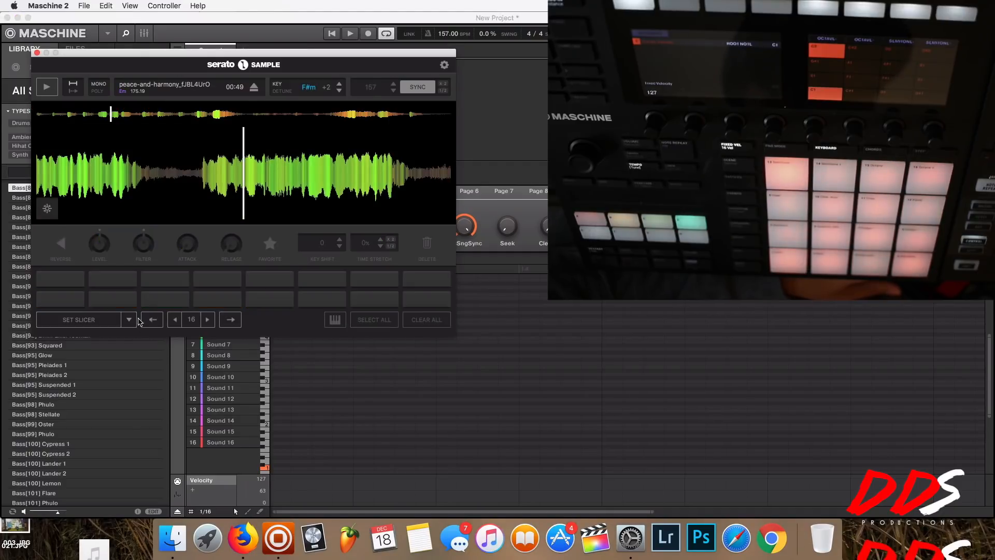
{"action": "left_click", "coordinate": [131, 320]}
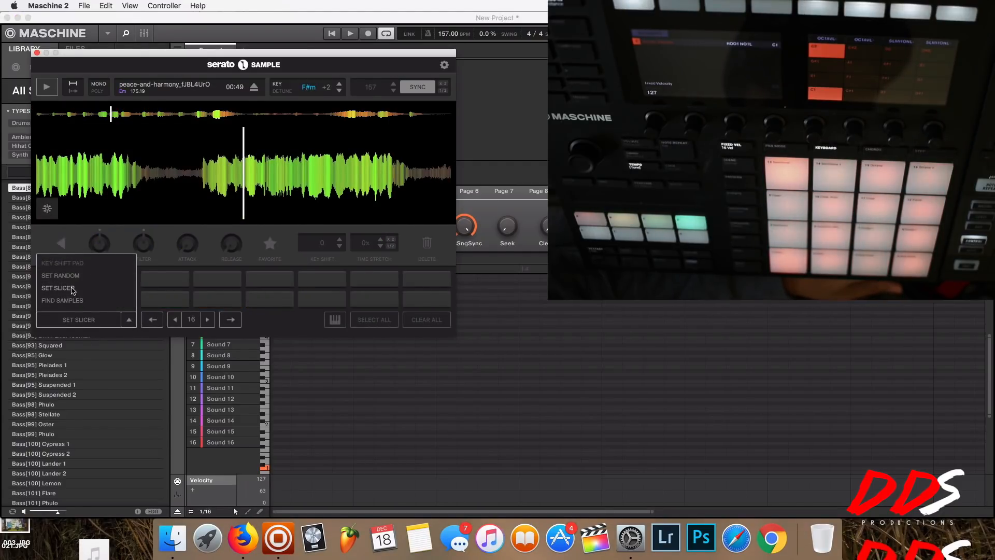
{"action": "left_click", "coordinate": [72, 303]}
{"action": "left_click", "coordinate": [77, 319]}
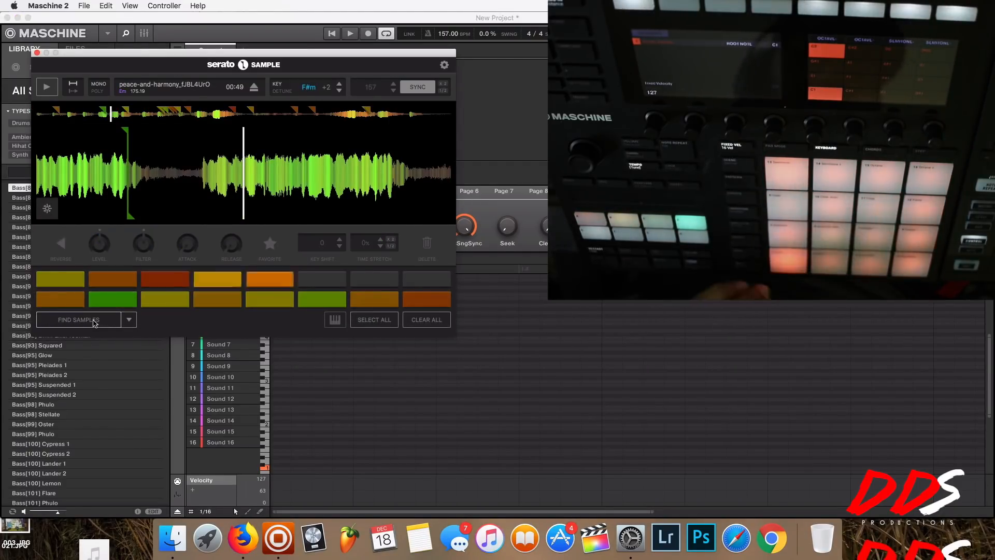